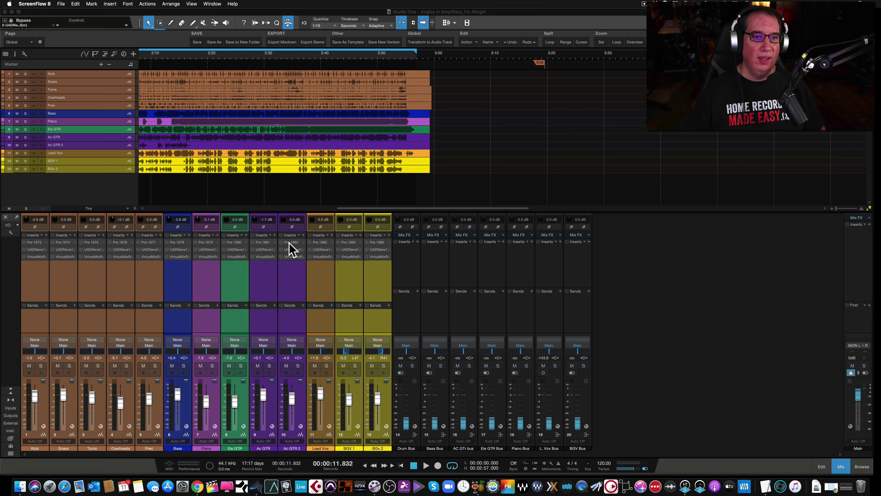
Open the Pre 1973 insert on the Ac GTR 2 channel, position its window over the arrangement to view its controls, and close it.
click(289, 242)
drag(421, 59, 221, 76)
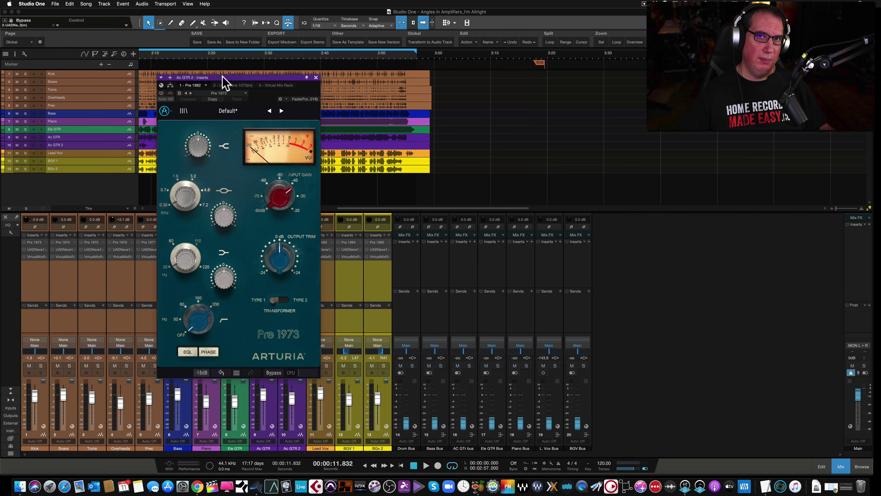
drag(223, 74, 228, 73)
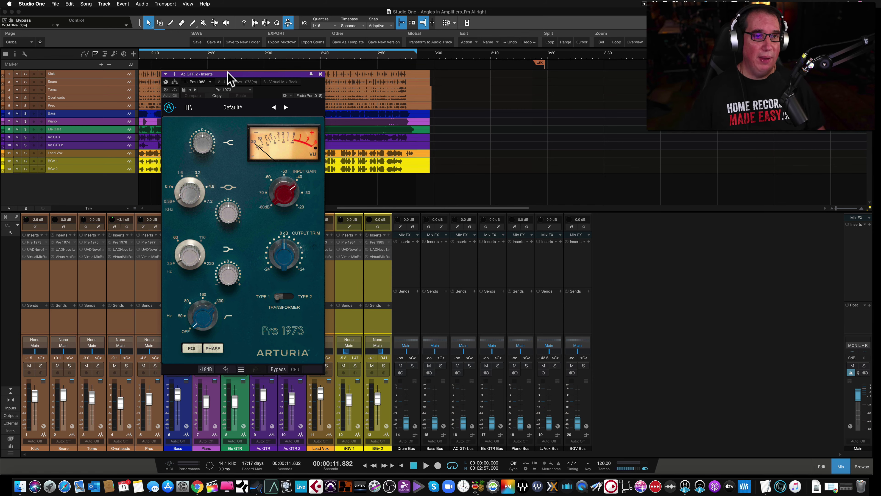
drag(233, 73, 232, 70)
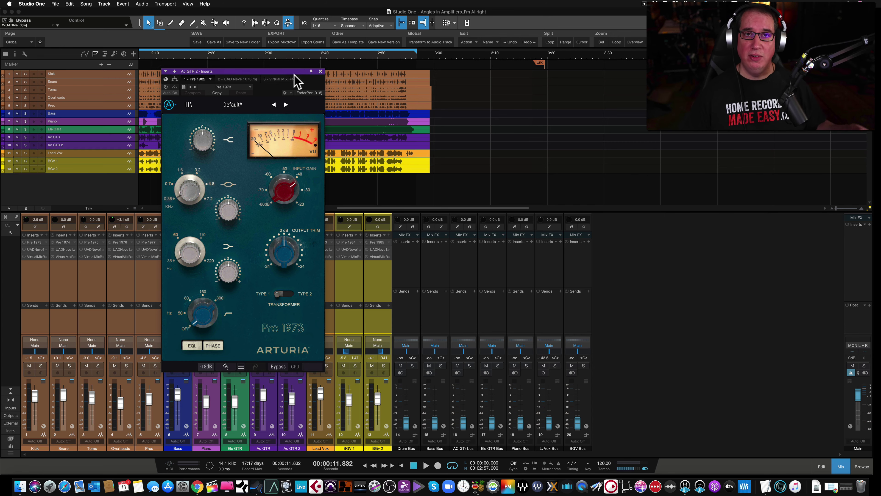
click(320, 71)
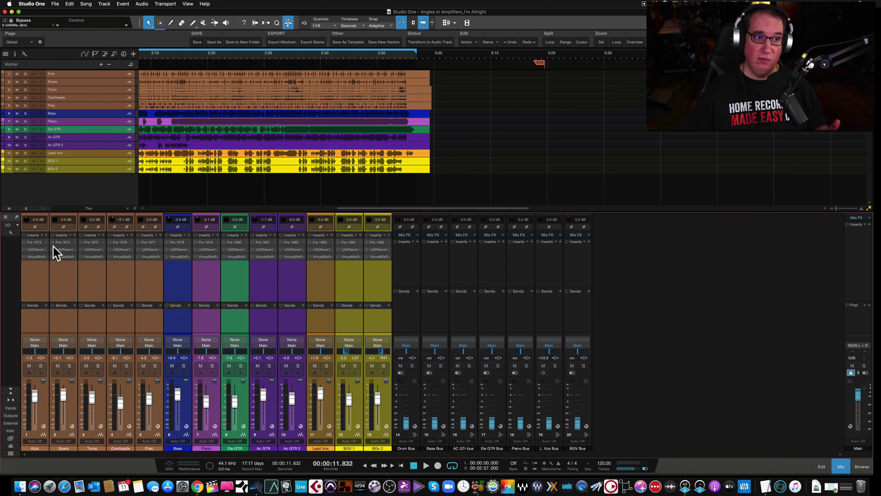
Open the Kick channel's Pre 1973, UAD Neve 1073 and Virtual Mix Rack inserts and arrange their windows side by side.
click(37, 242)
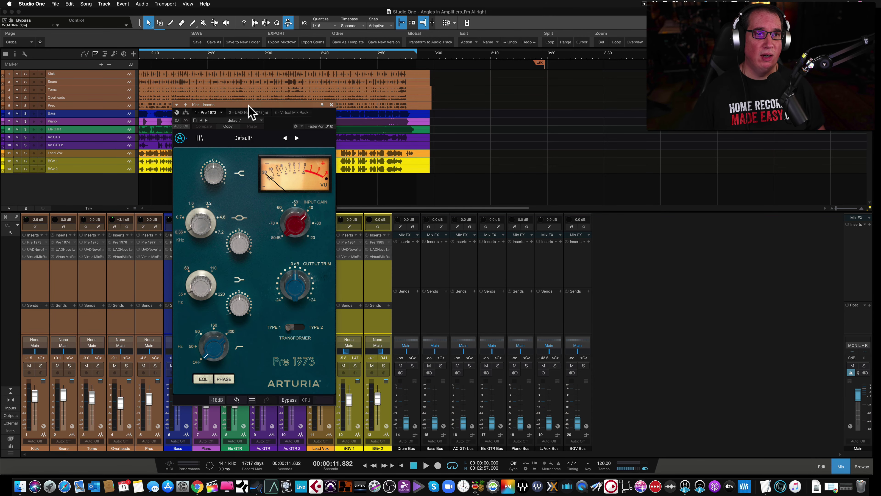
drag(322, 104, 580, 151)
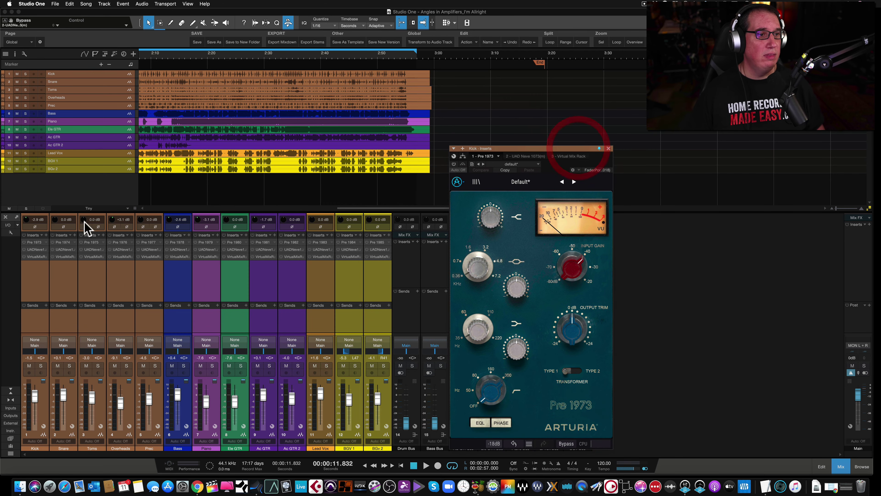
click(36, 250)
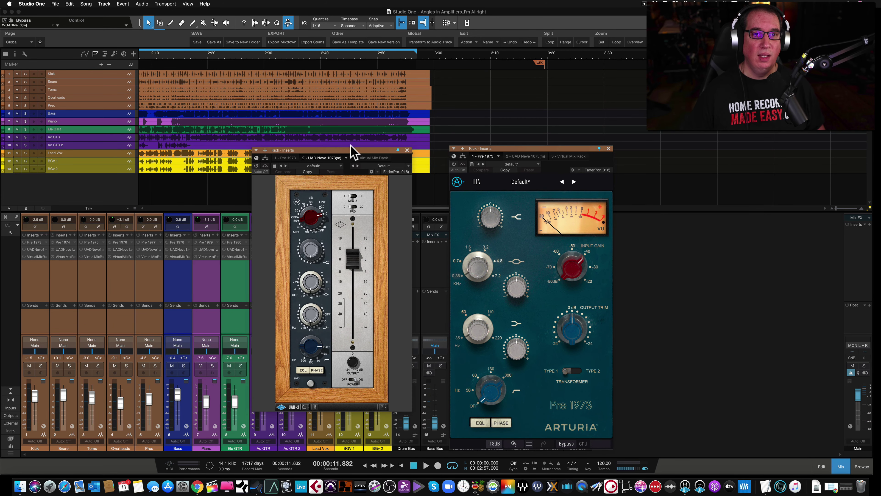
drag(346, 149, 371, 145)
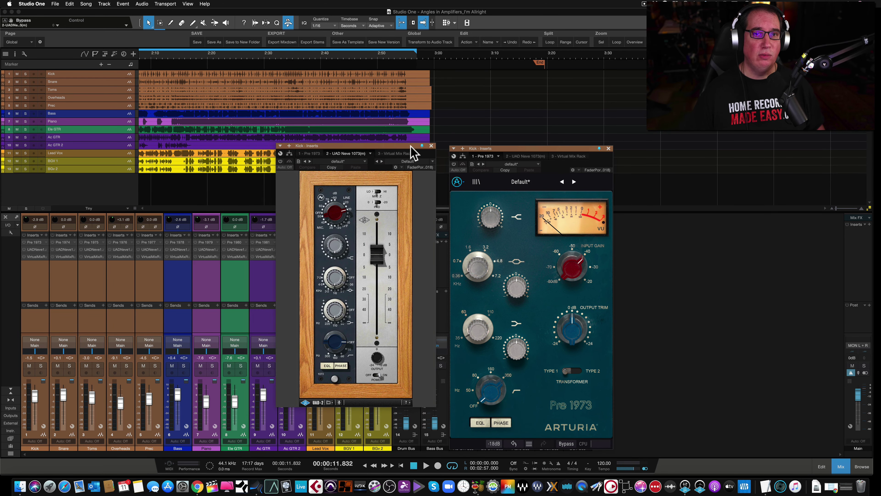
click(34, 257)
drag(290, 125, 130, 123)
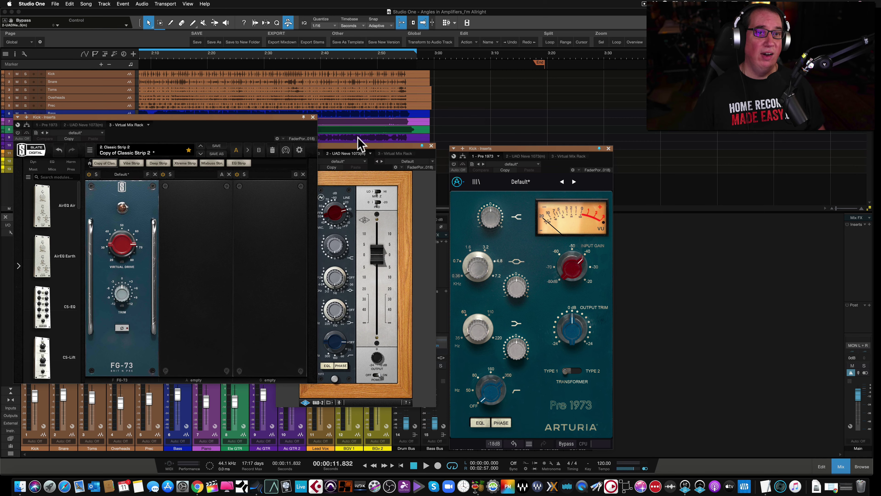
drag(540, 147, 597, 137)
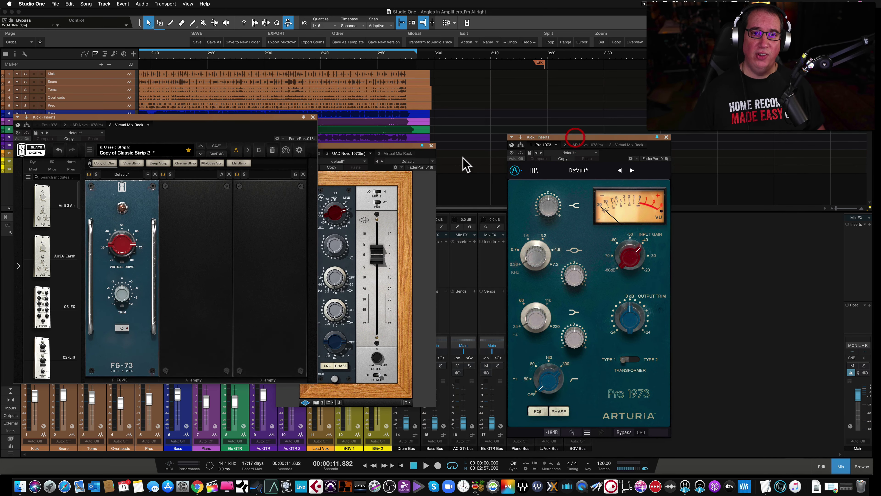
drag(403, 147, 462, 131)
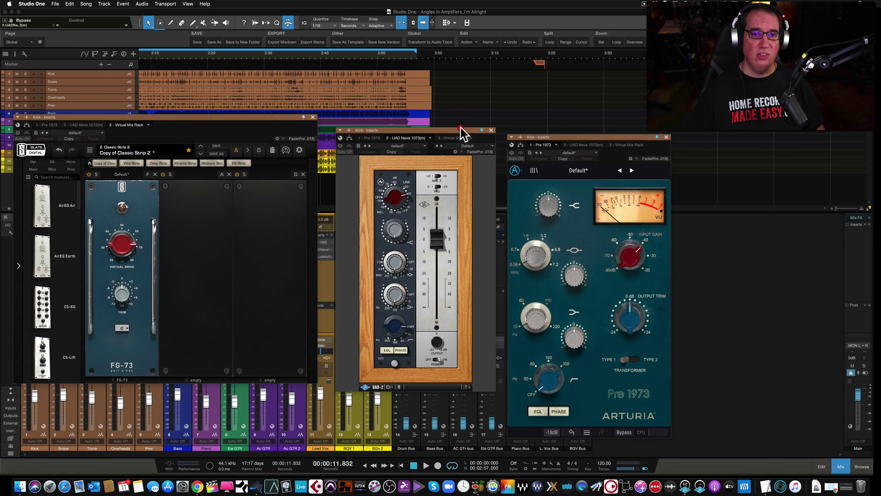
drag(260, 121, 266, 132)
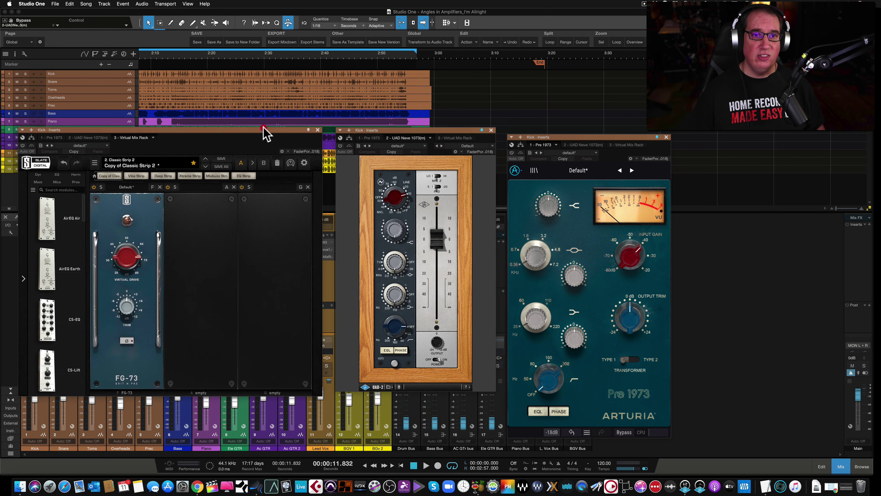
drag(582, 144, 581, 132)
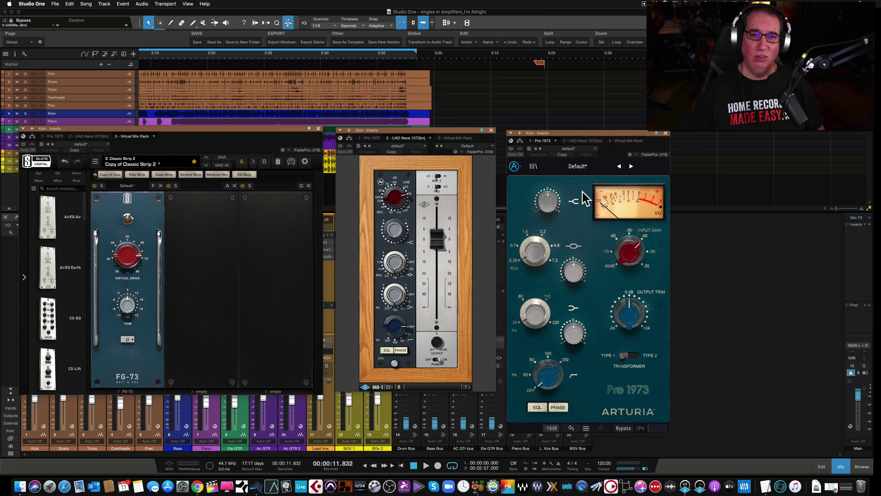
Close the three plugin windows of the Kick channel.
click(665, 133)
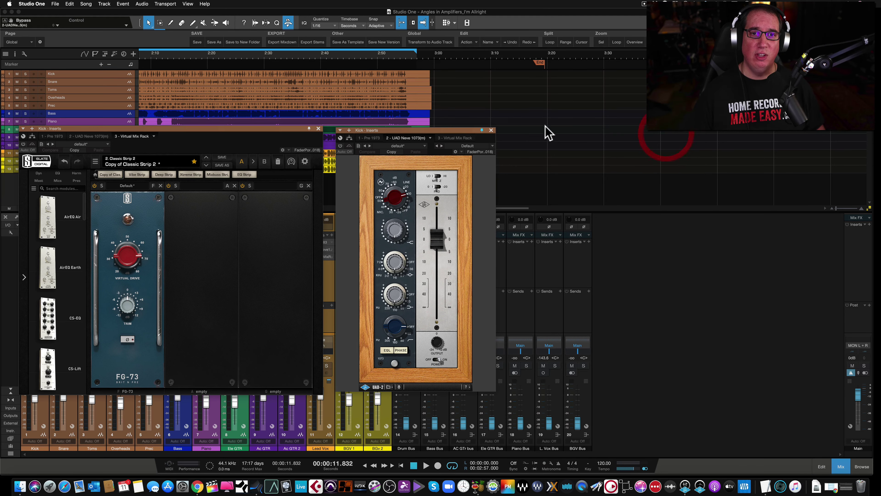
click(491, 130)
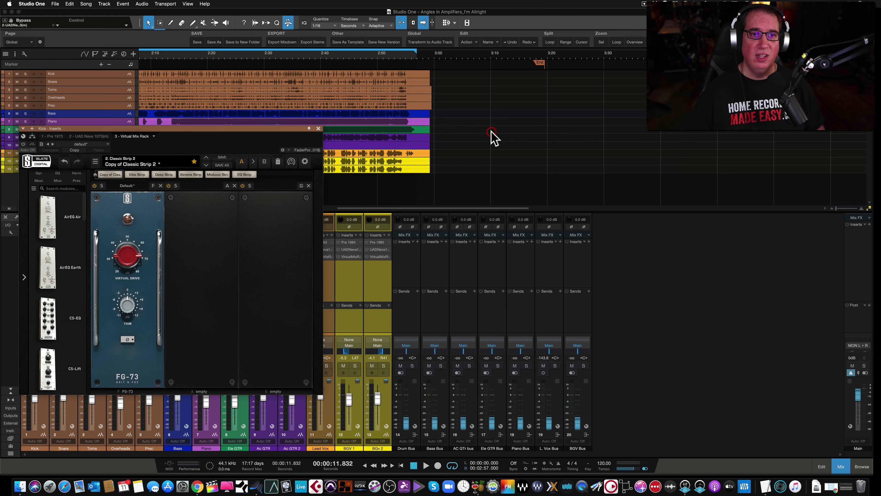
click(319, 130)
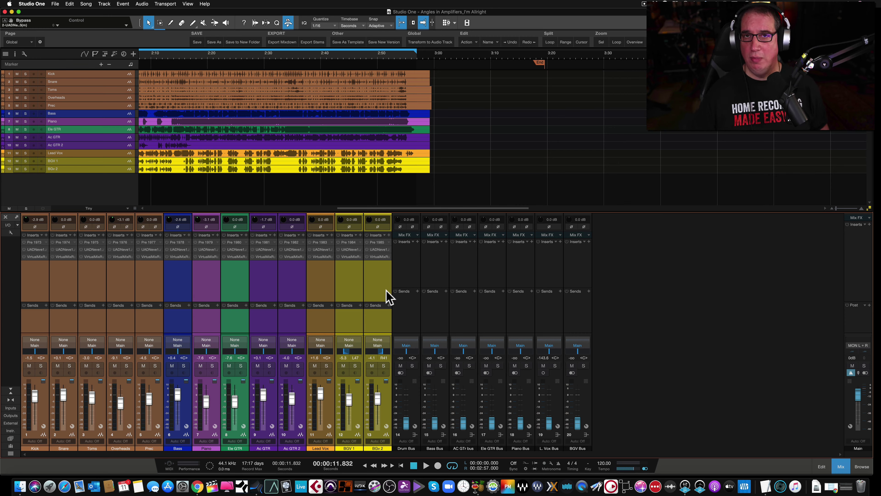
View the Kick channel's Pre 1973 and the FG-73 module in its Virtual Mix Rack one at a time, closing each window.
click(35, 242)
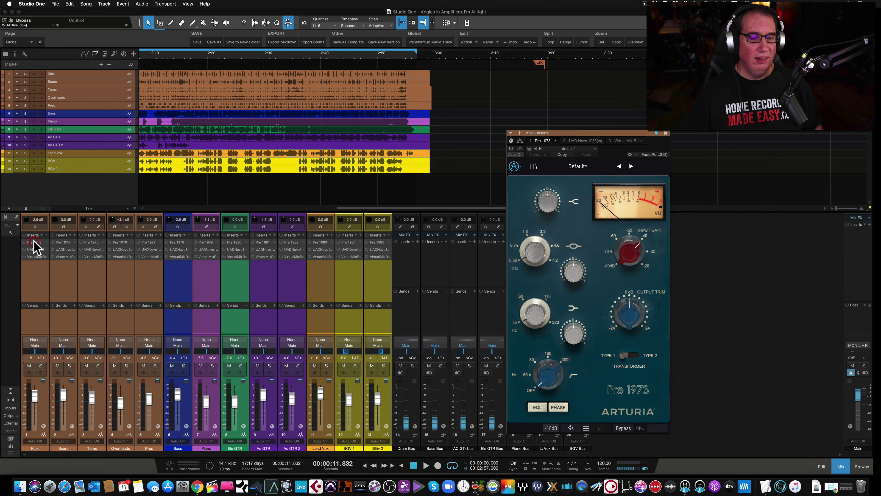
click(665, 133)
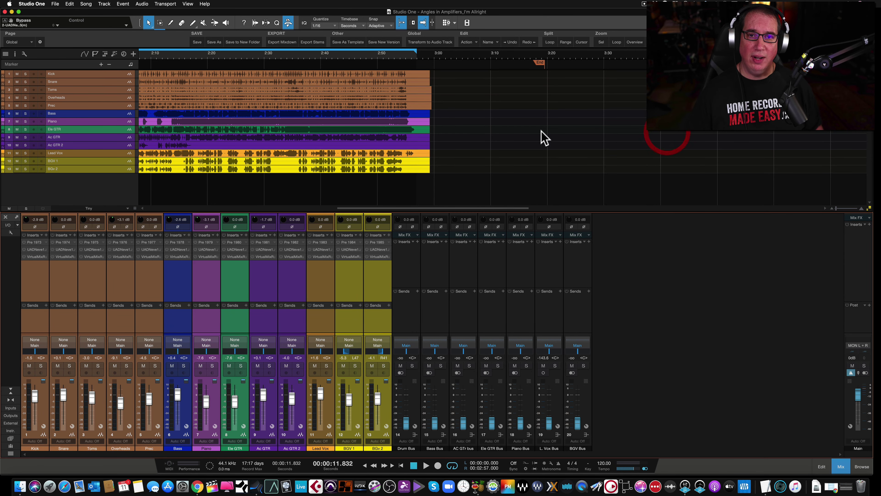
click(35, 257)
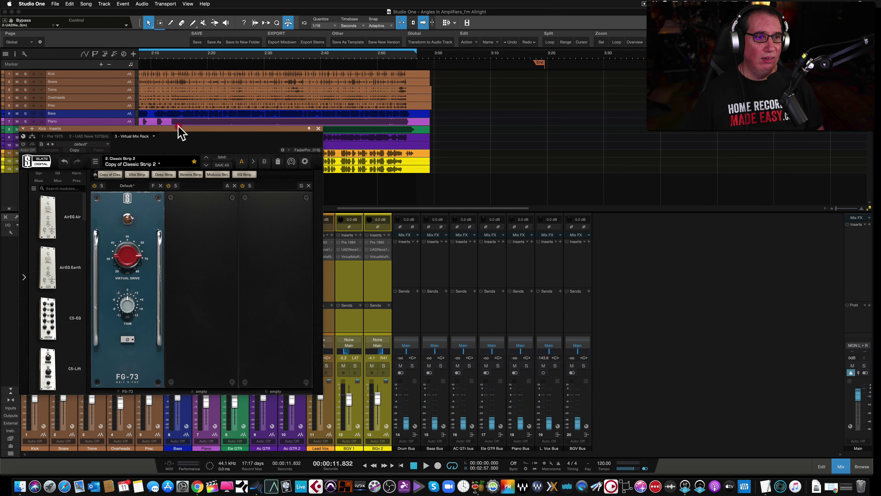
drag(178, 129, 236, 120)
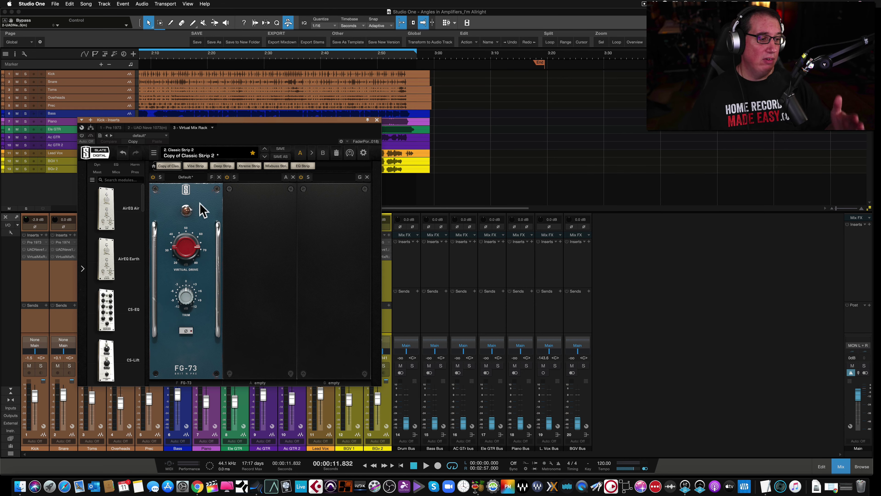
click(377, 120)
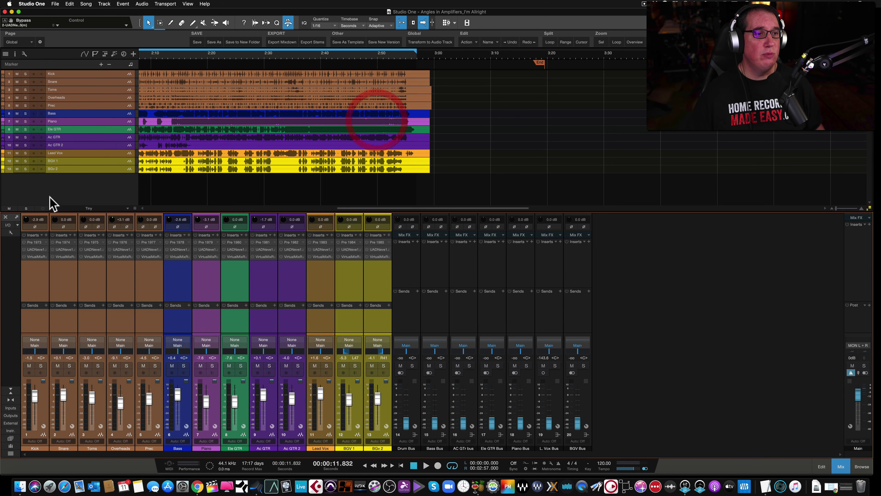
View the Kick channel's UAD Neve 1073 followed by its Virtual Mix Rack, closing each plugin window.
click(36, 249)
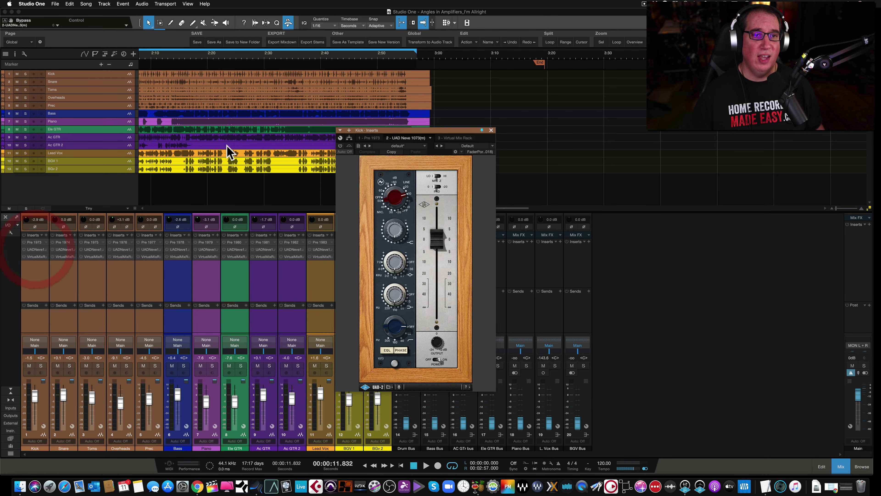
click(490, 130)
click(35, 257)
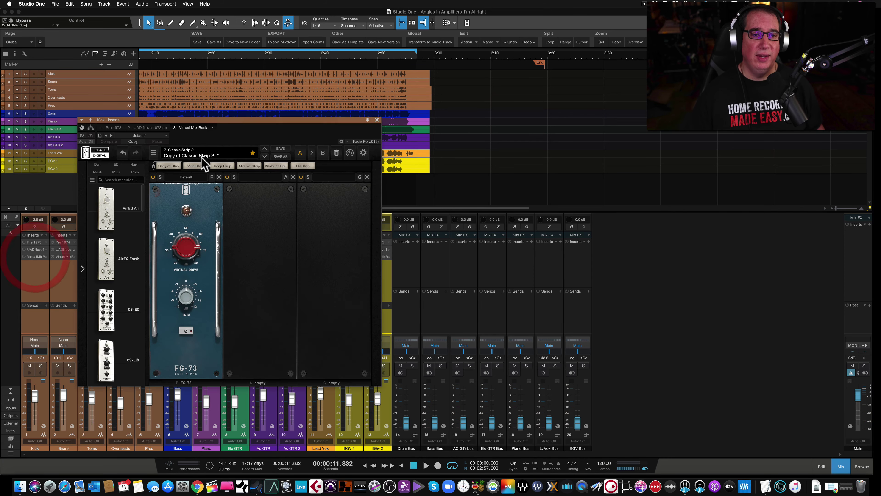
click(377, 120)
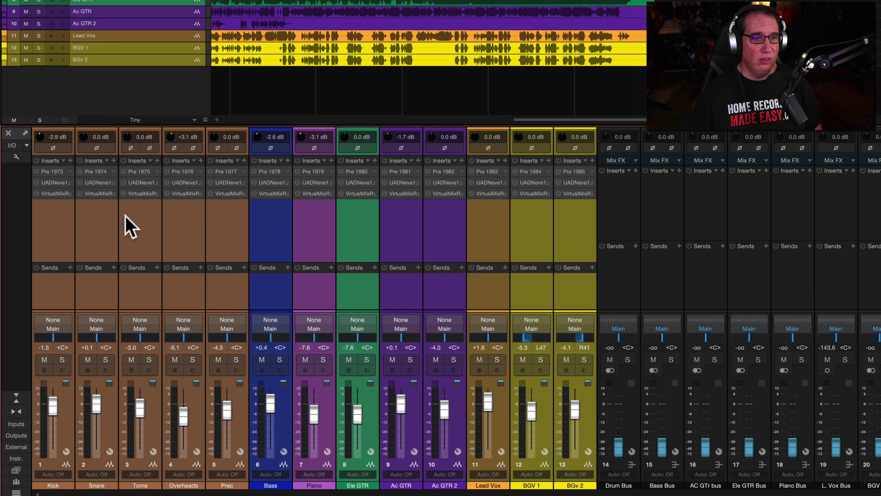
Activate the Pre 1973, UAD Neve 1073 and Virtual Mix Rack inserts in turn across all audio channels, leaving all three bypassed.
click(35, 170)
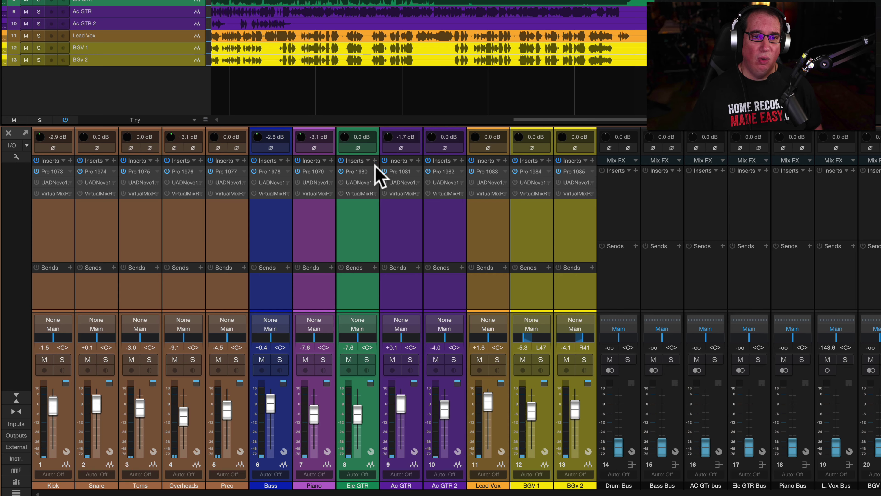
click(35, 171)
click(35, 182)
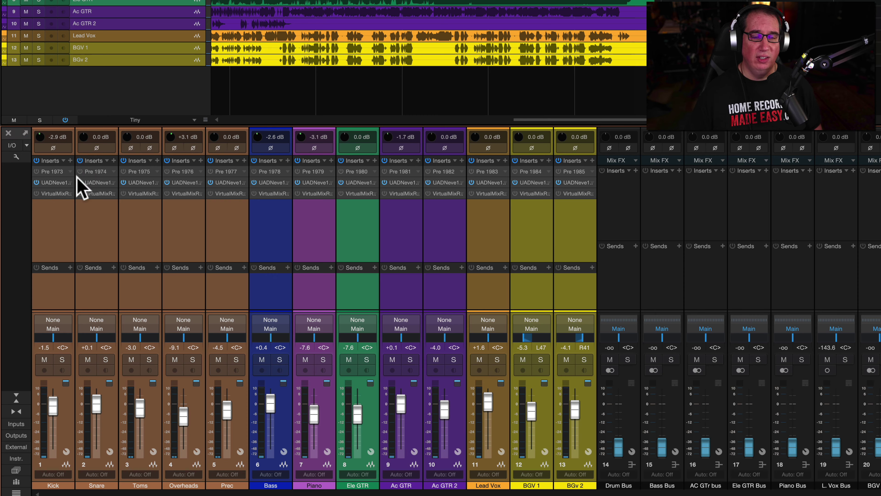
click(36, 182)
click(36, 194)
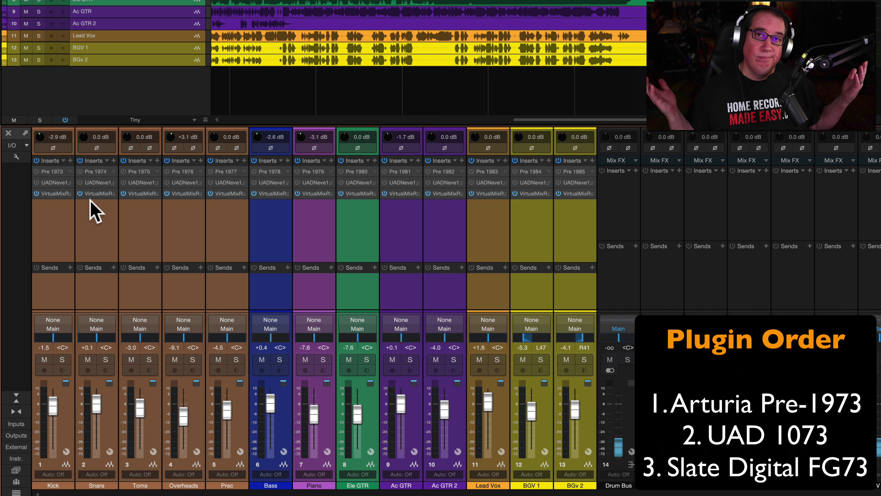
alt+click(36, 193)
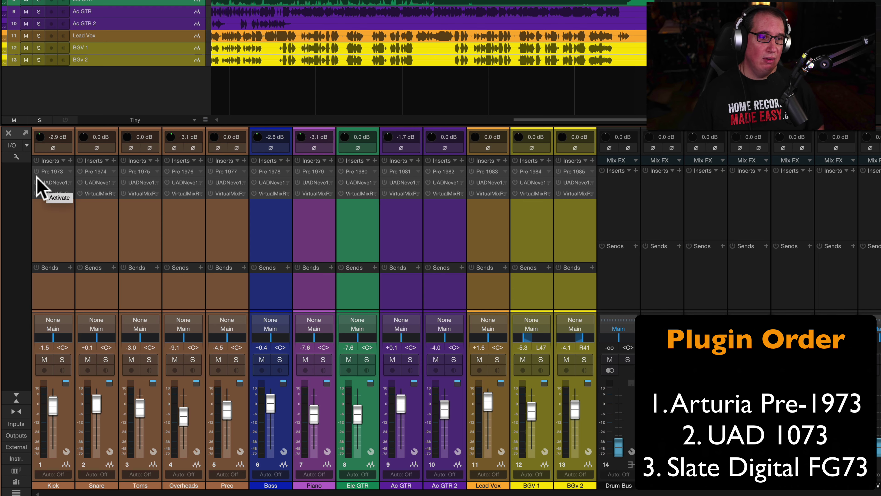
Play the song and compare the bypassed mix with the Pre 1973, UAD Neve 1073 and Virtual Mix Rack in turn on all channels.
key(space)
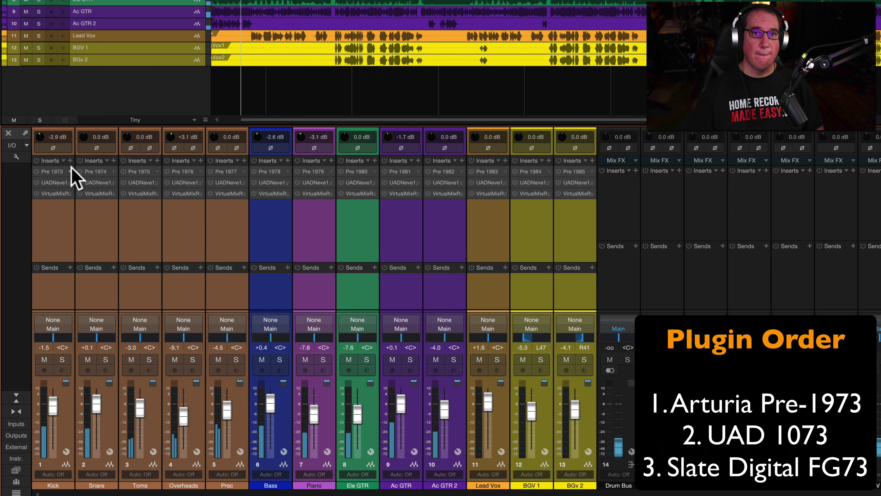
click(36, 170)
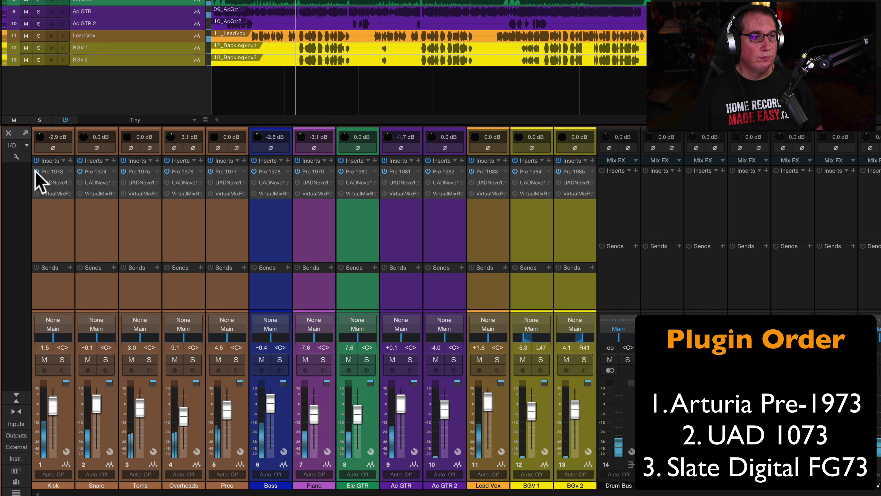
click(36, 171)
click(36, 183)
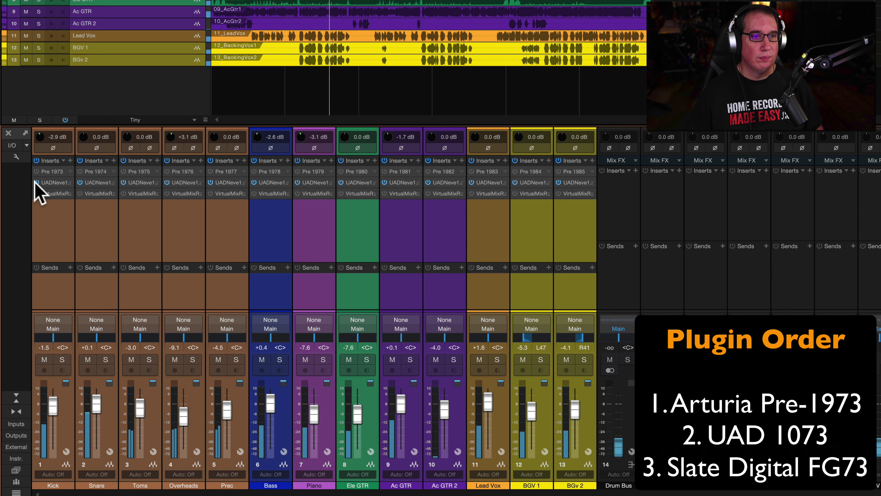
click(36, 182)
click(36, 193)
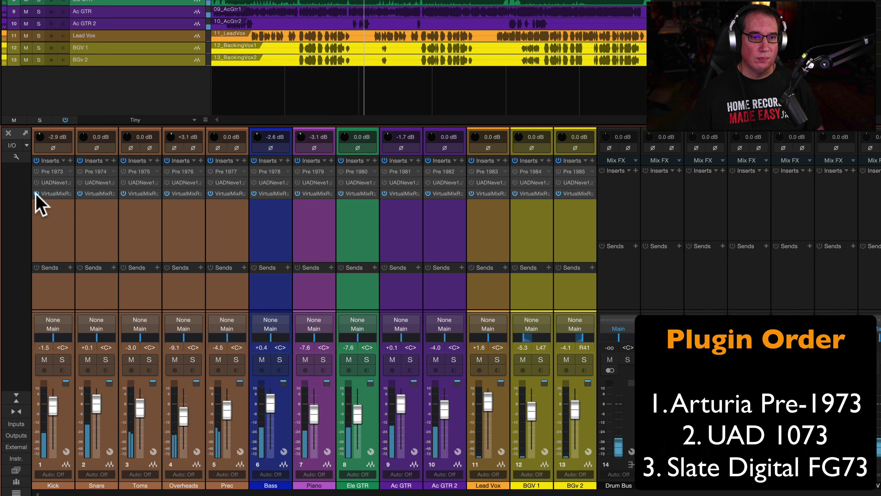
click(37, 193)
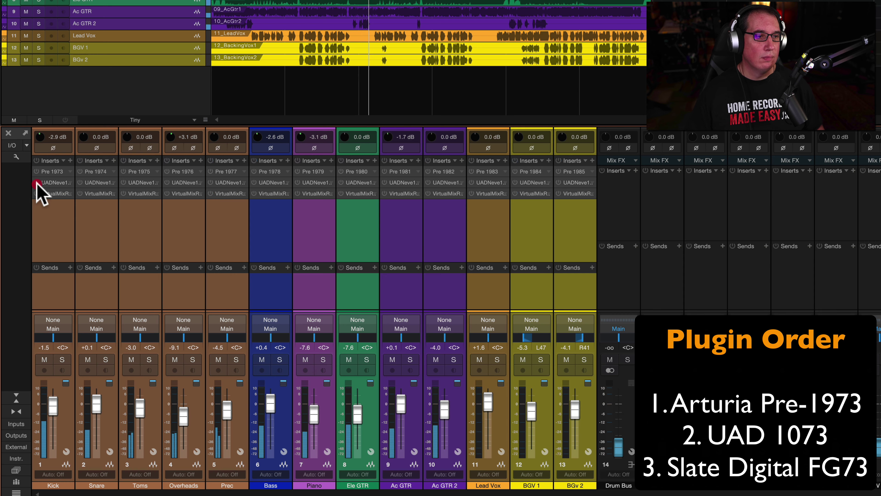
Audition the UAD Neve 1073 again on all channels during playback and switch over to the Pre 1973.
click(36, 183)
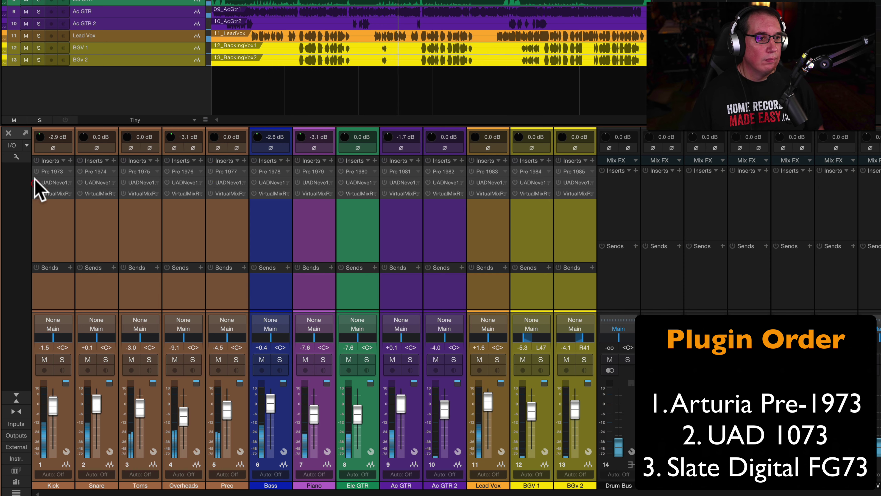
alt+click(36, 182)
alt+click(36, 171)
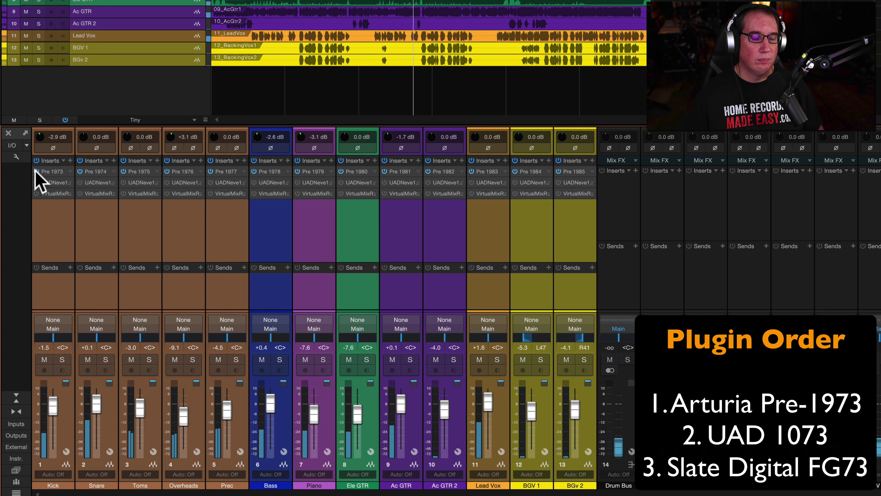
During playback, switch all channels from the Pre 1973 to the UAD Neve 1073, followed by the Virtual Mix Rack.
click(36, 171)
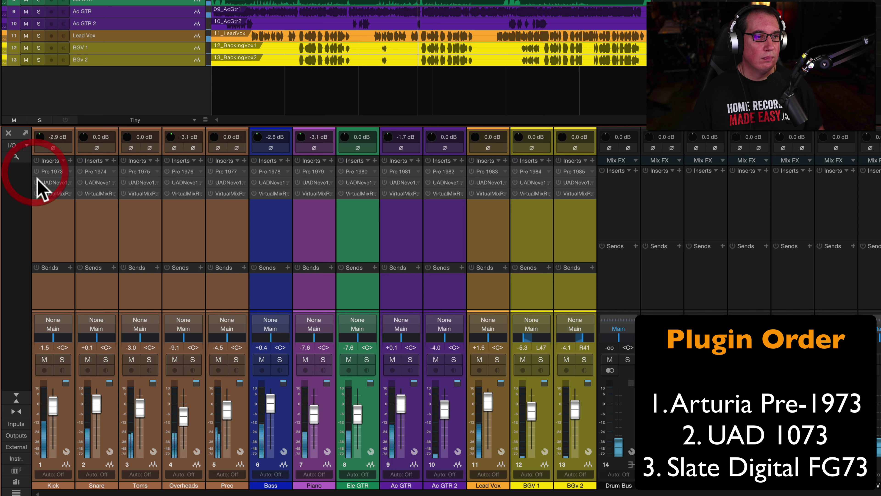
click(36, 182)
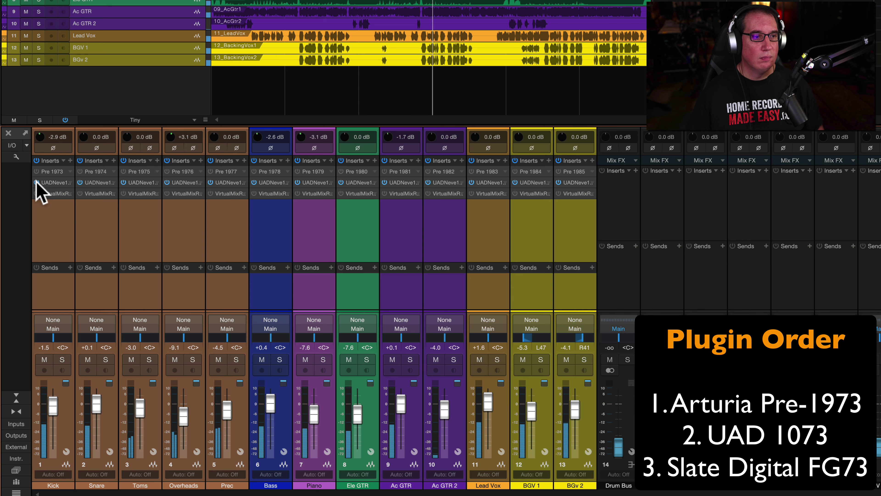
click(36, 182)
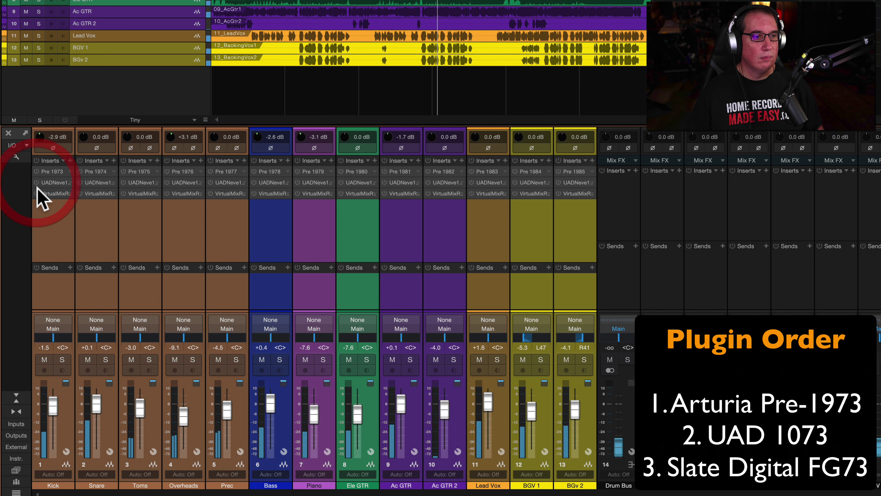
click(35, 193)
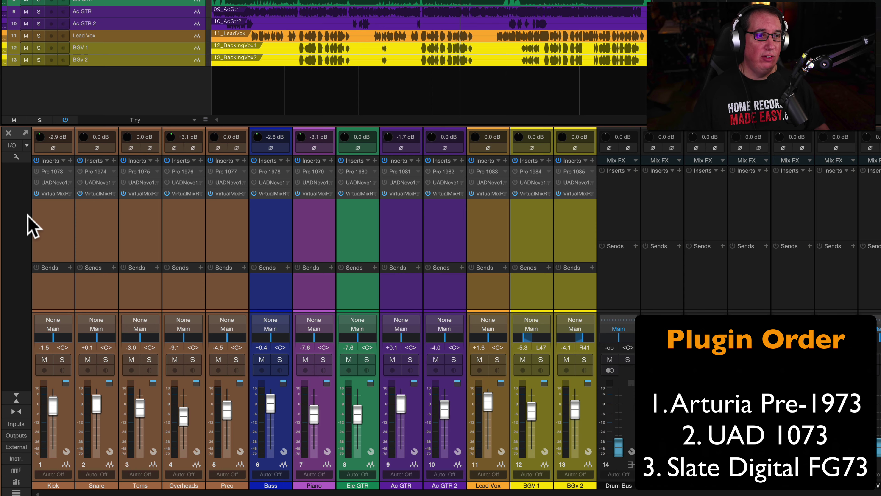
Open the Kick channel's Virtual Mix Rack, nudge the FG-73's Virtual Drive slightly, and close the plugin window.
click(53, 194)
drag(295, 2, 306, 0)
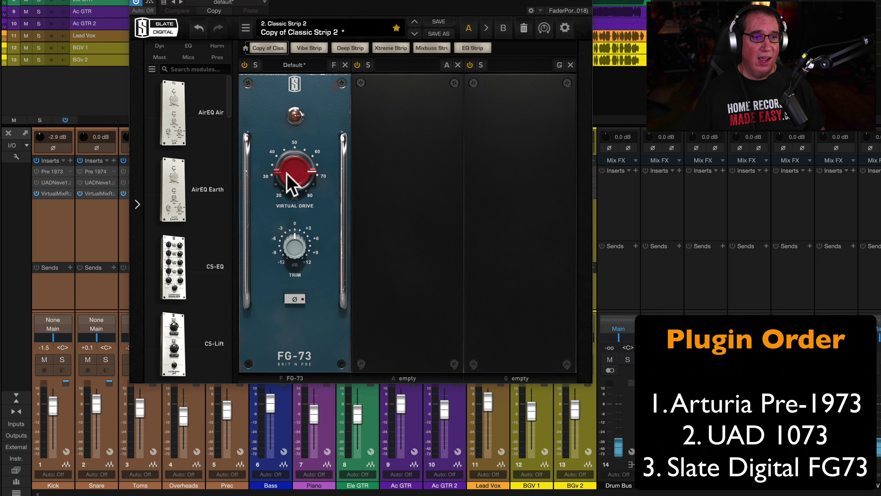
drag(290, 181, 286, 176)
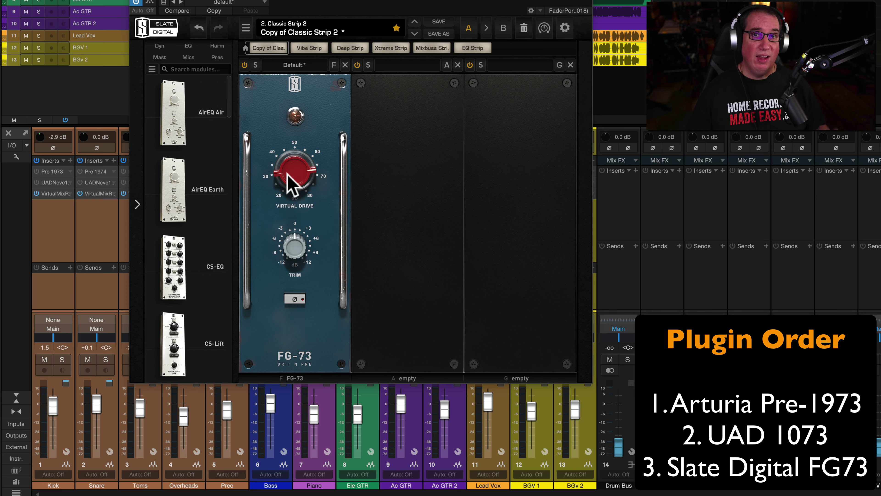
drag(288, 178, 306, 183)
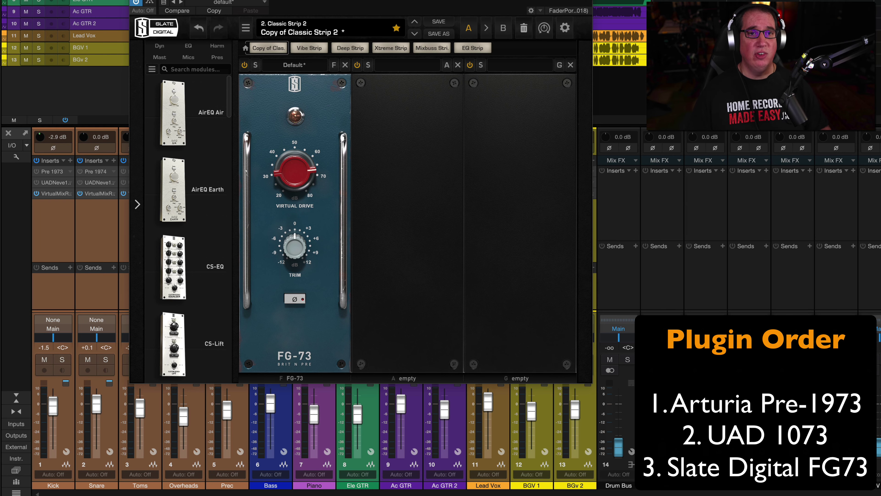
key(ctrl+w)
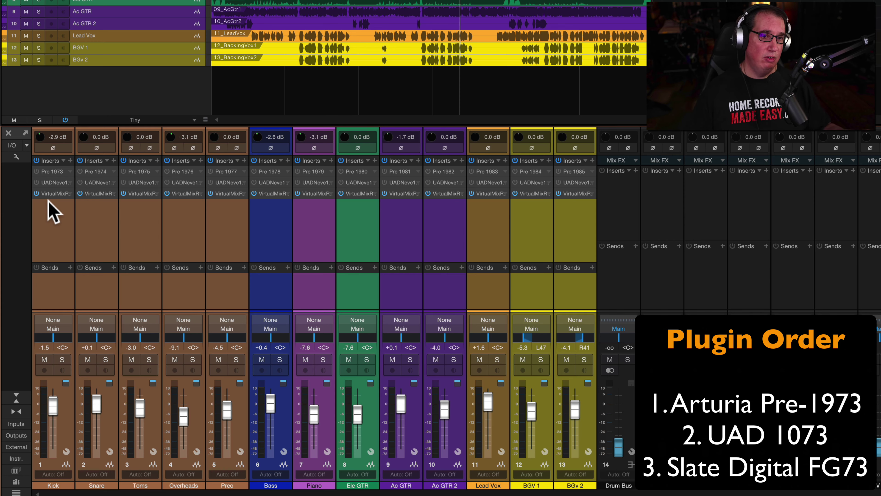
Switch all channels from the Virtual Mix Rack through the UAD Neve 1073 and Pre 1973, leaving all three bypassed.
click(36, 188)
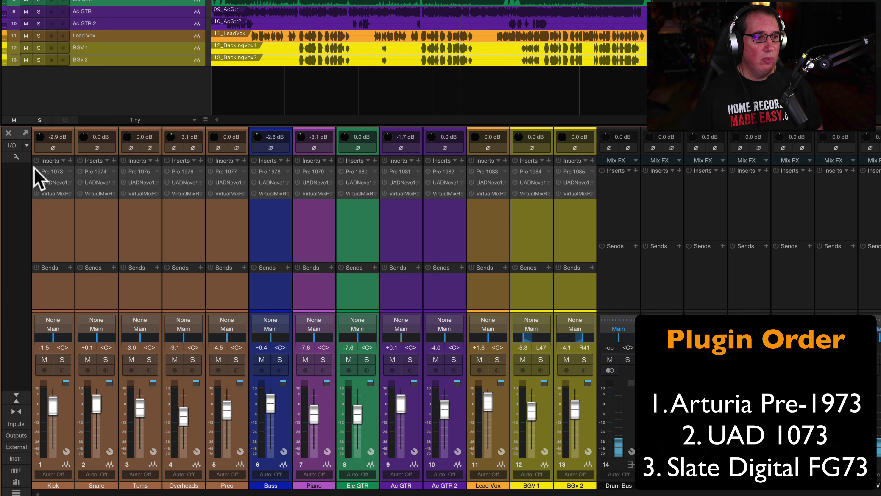
click(36, 181)
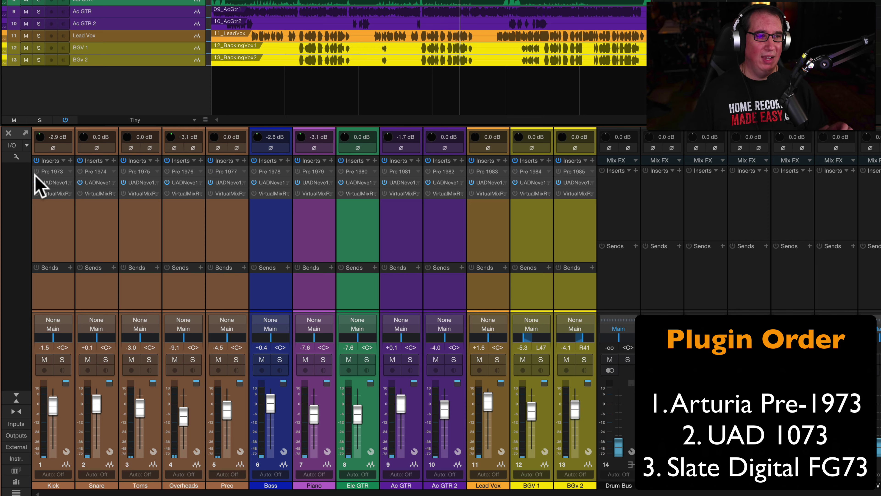
click(36, 172)
click(37, 182)
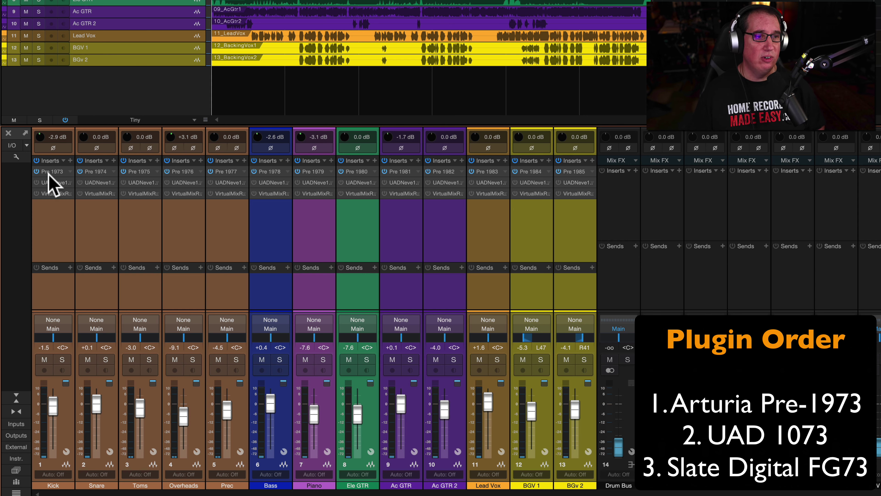
click(37, 171)
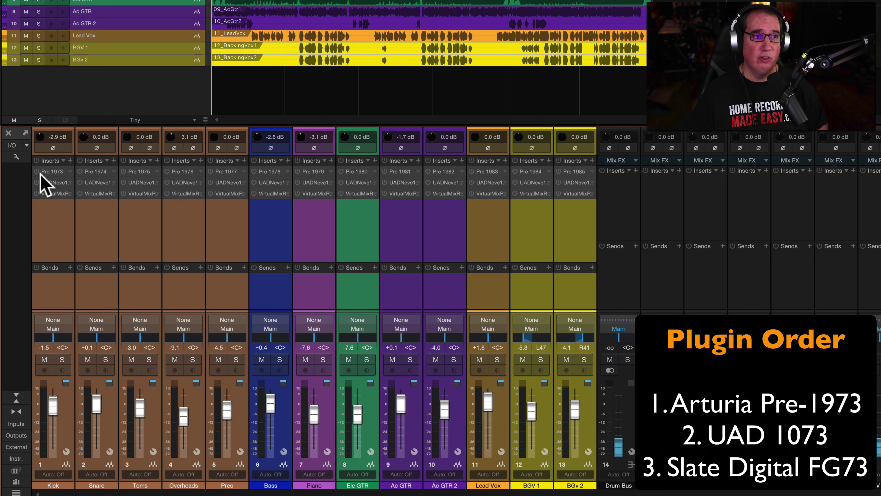
Play the song from the start, comparing the bypassed mix with the Pre 1973, UAD Neve 1073 and Virtual Mix Rack on all channels.
key(space)
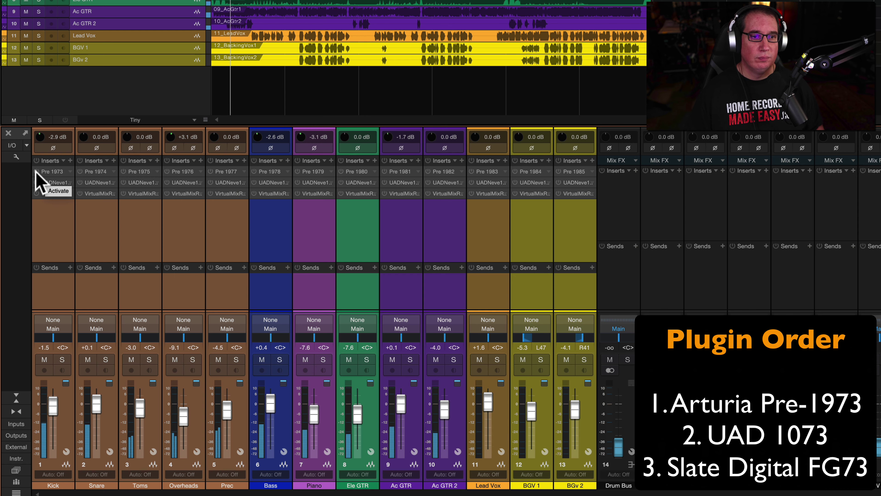
click(36, 171)
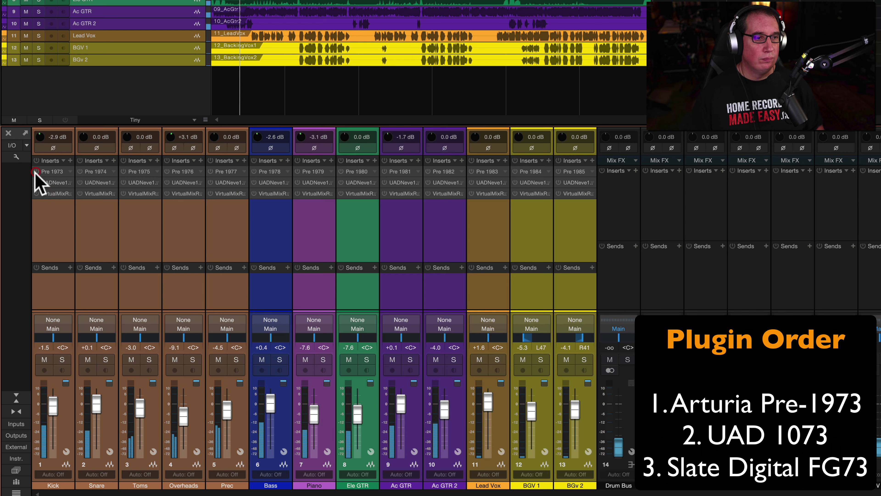
click(36, 172)
click(36, 182)
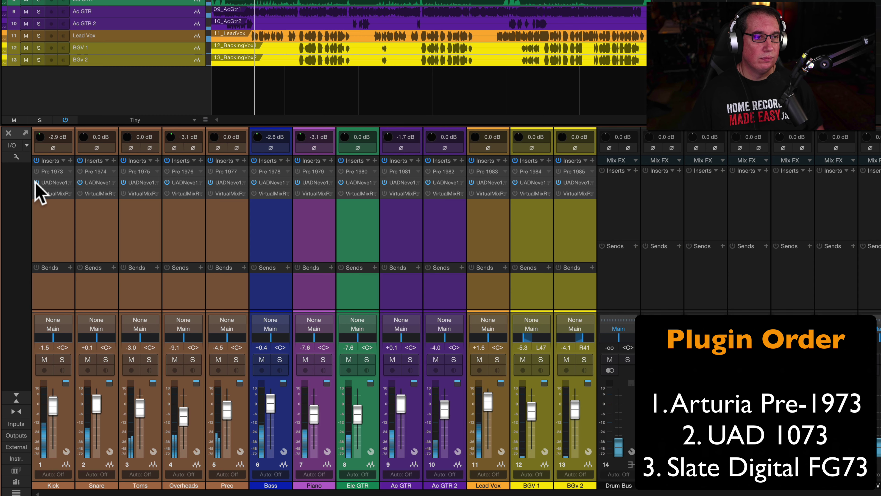
click(36, 193)
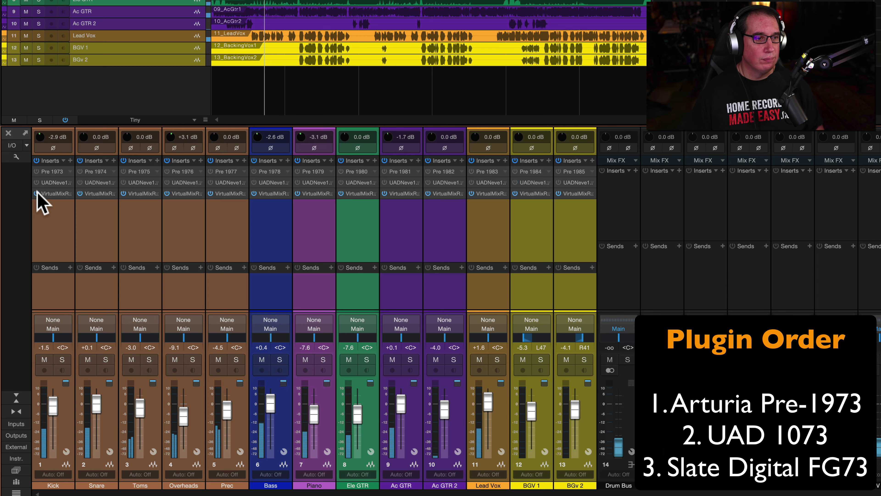
Audition all channels back through the UAD Neve 1073 to the Pre 1973 and up again to the Virtual Mix Rack.
click(36, 183)
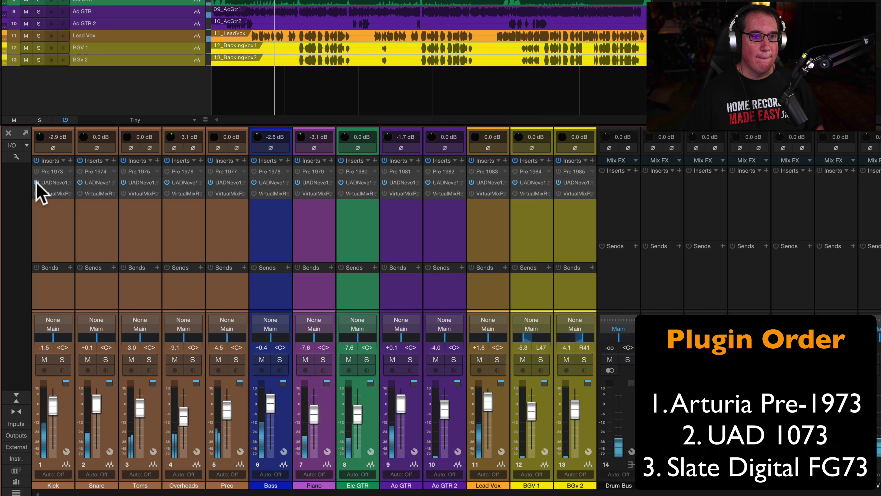
click(36, 171)
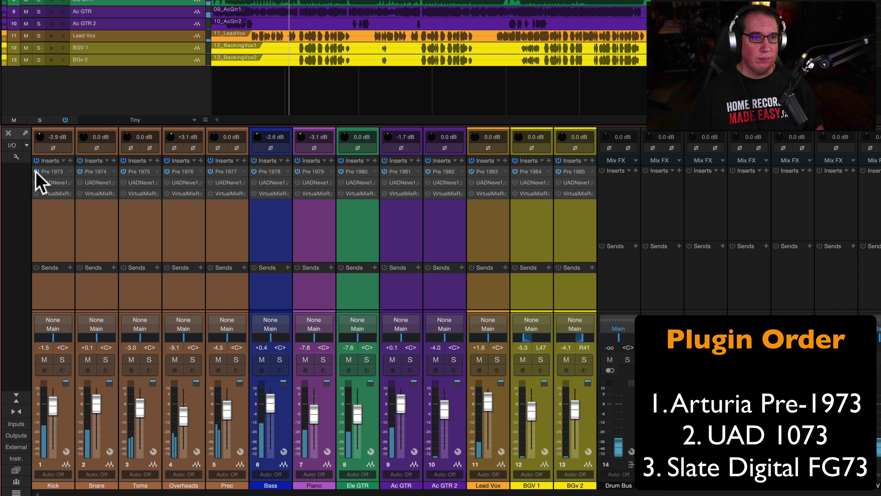
click(36, 180)
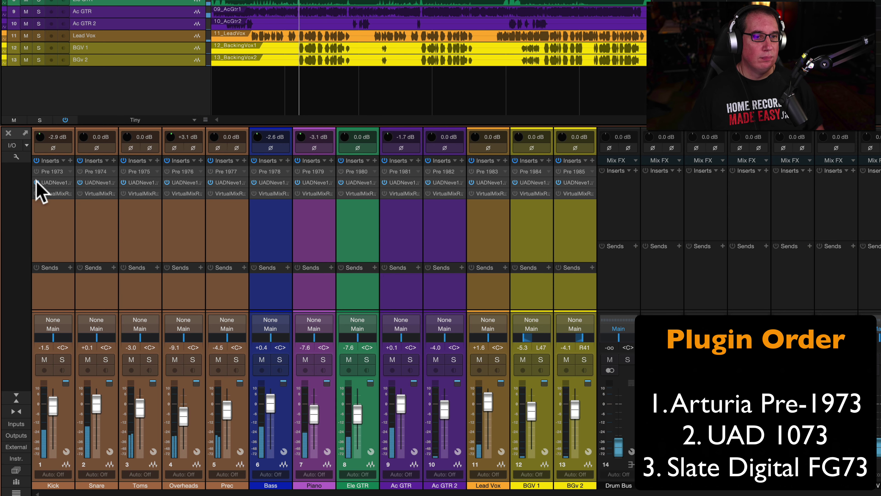
click(36, 192)
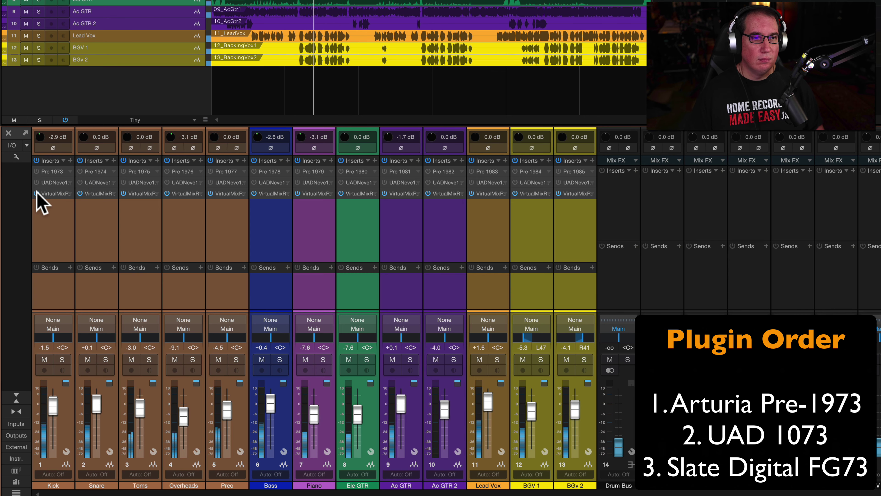
Keep alternating all channels between the UAD Neve 1073, Pre 1973 and Virtual Mix Rack during playback, finishing on the Pre 1973.
click(37, 193)
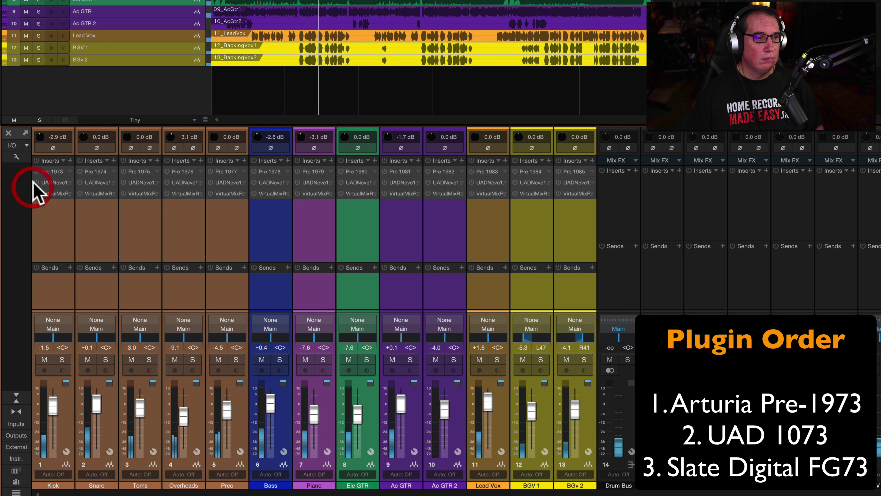
click(37, 182)
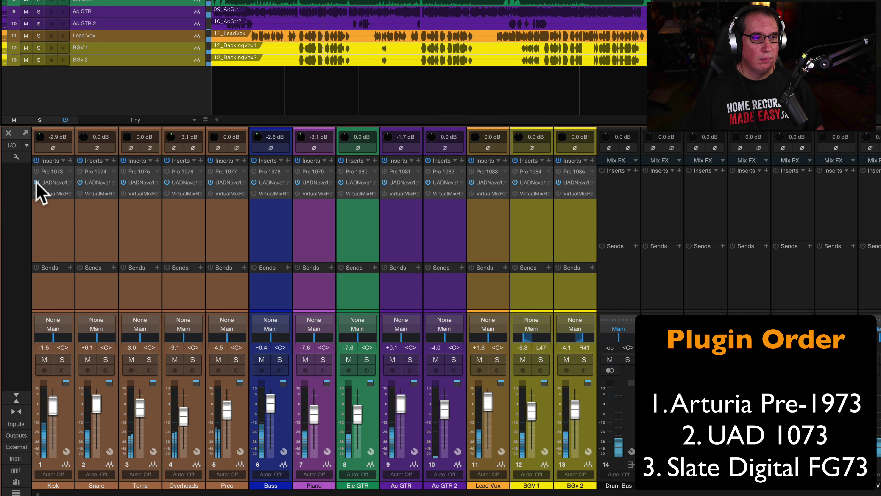
click(36, 182)
click(36, 171)
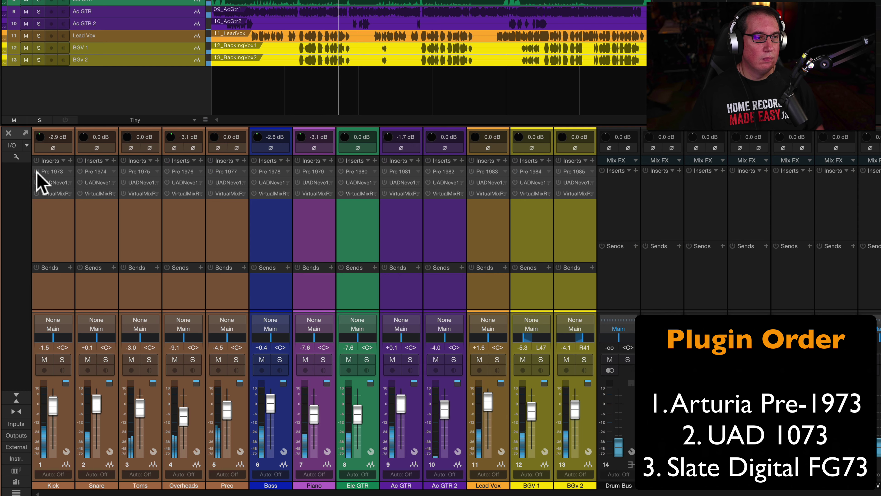
click(36, 171)
click(36, 182)
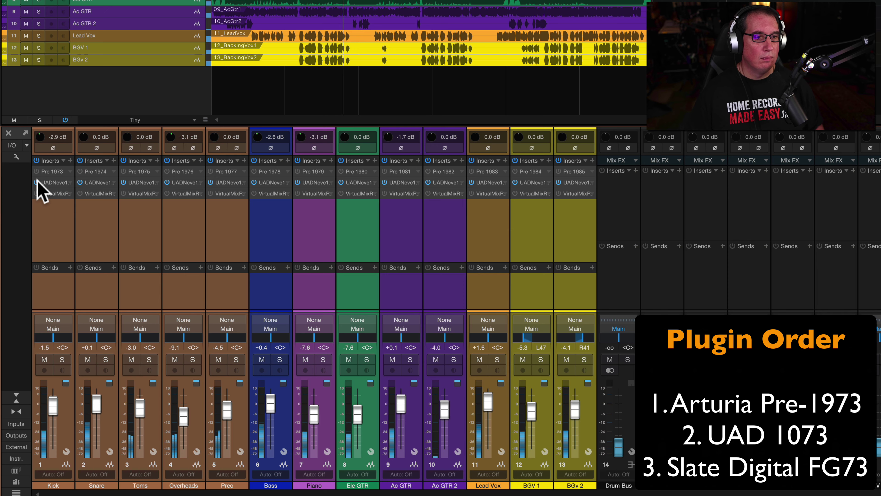
click(36, 182)
click(36, 193)
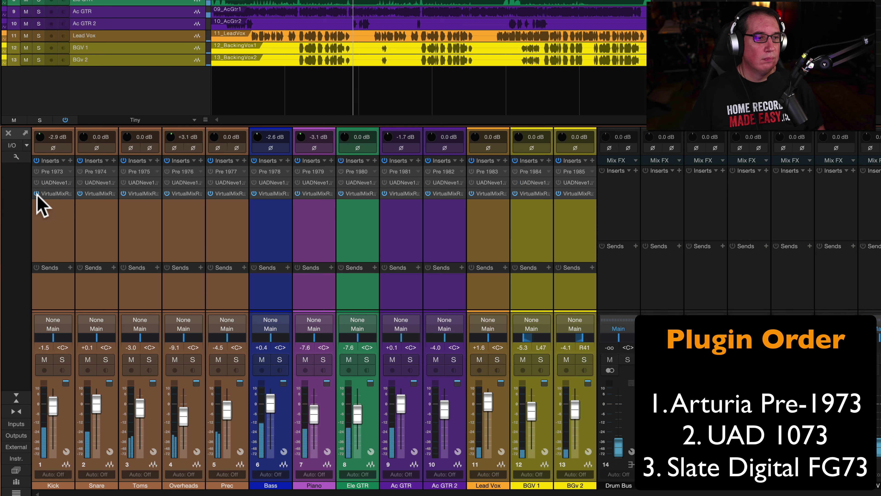
click(36, 193)
click(36, 182)
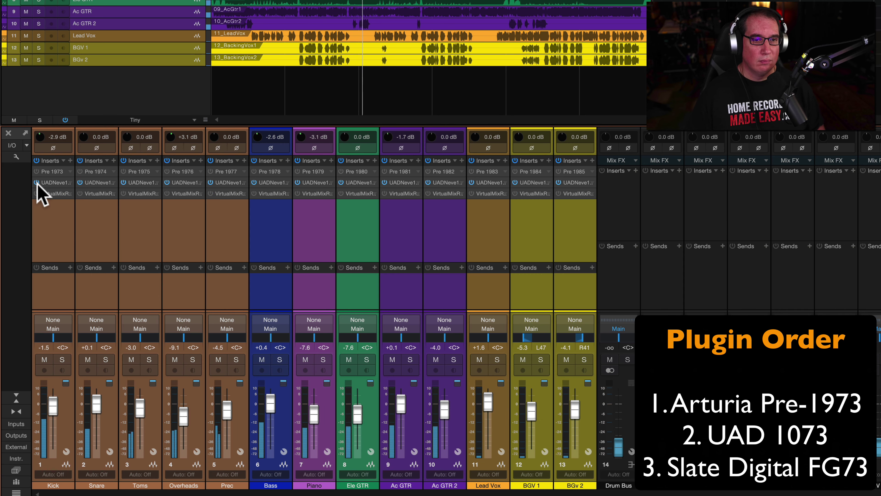
click(36, 182)
click(36, 171)
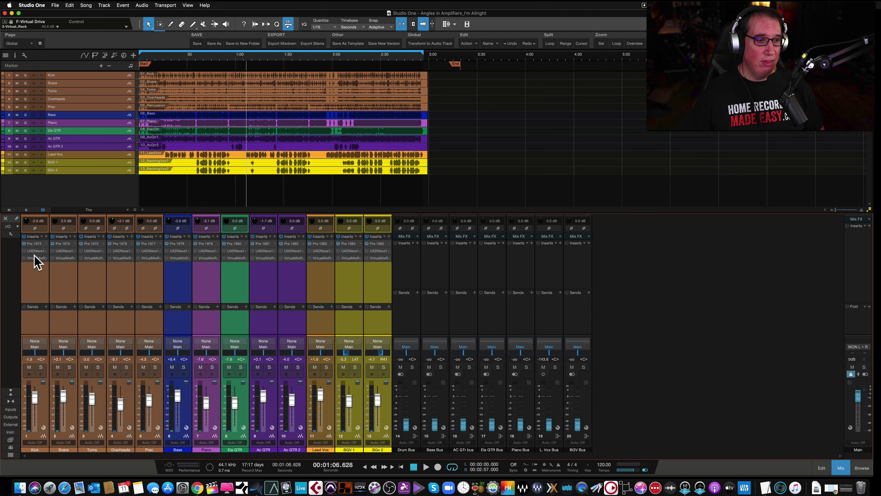
Open the Kick channel's Pre 1973 and UAD Neve 1073 windows and reposition them near the middle of the screen.
click(36, 244)
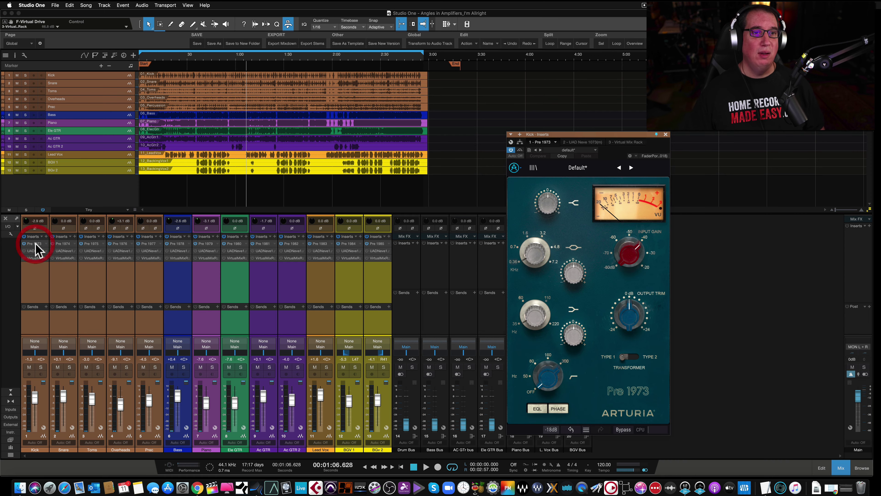
drag(564, 133, 355, 113)
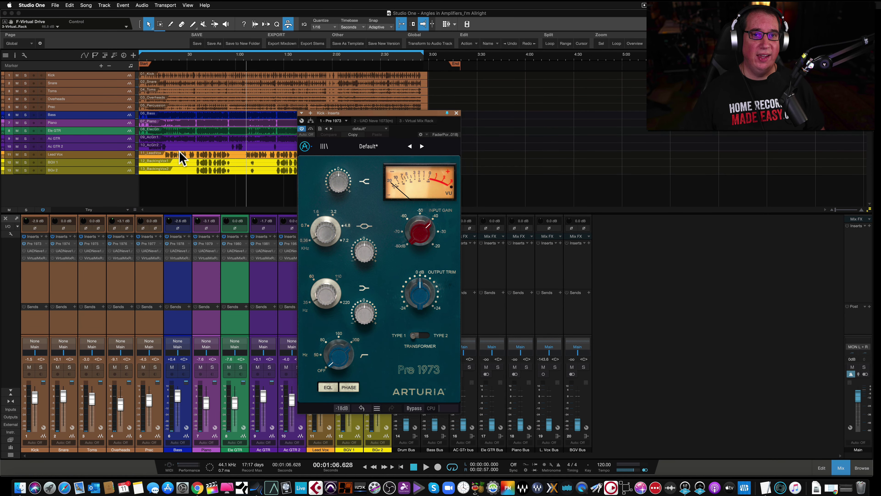
click(37, 251)
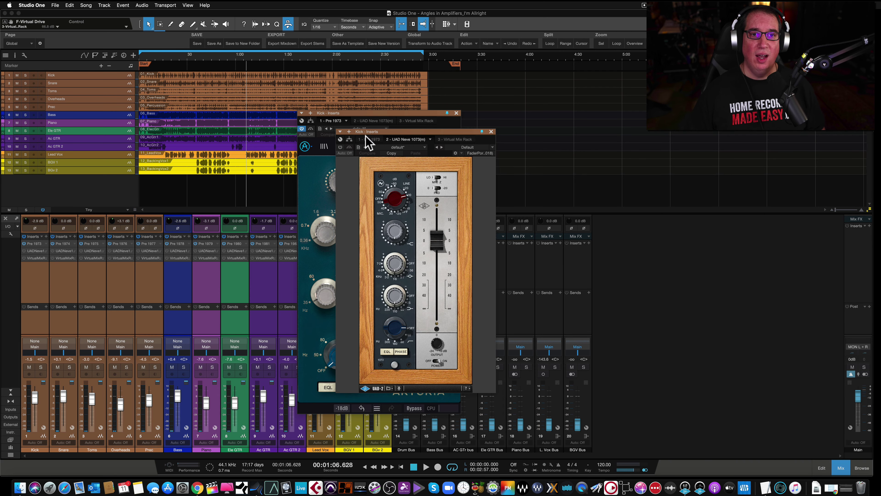
mouse_move(374, 131)
mouse_down()
mouse_move(356, 127)
mouse_move(387, 126)
mouse_up()
click(359, 123)
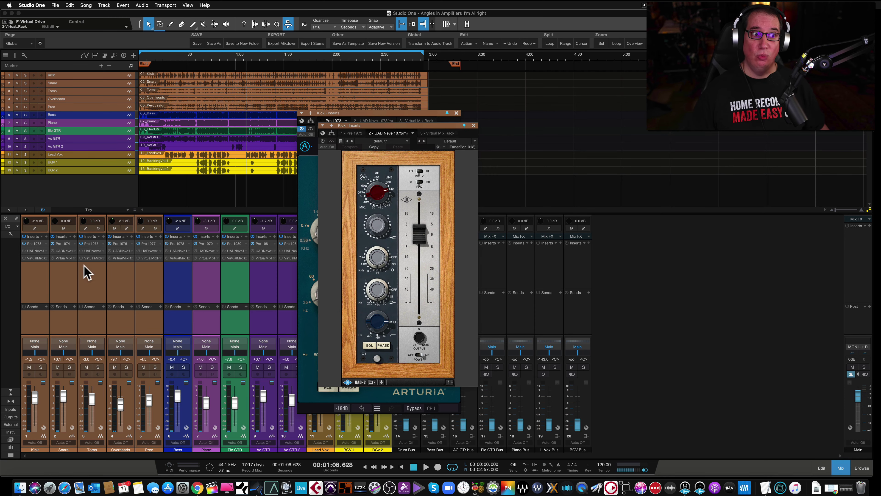
View the Kick channel's Virtual Mix Rack beside the other two preamps and close all three plugin windows.
click(35, 258)
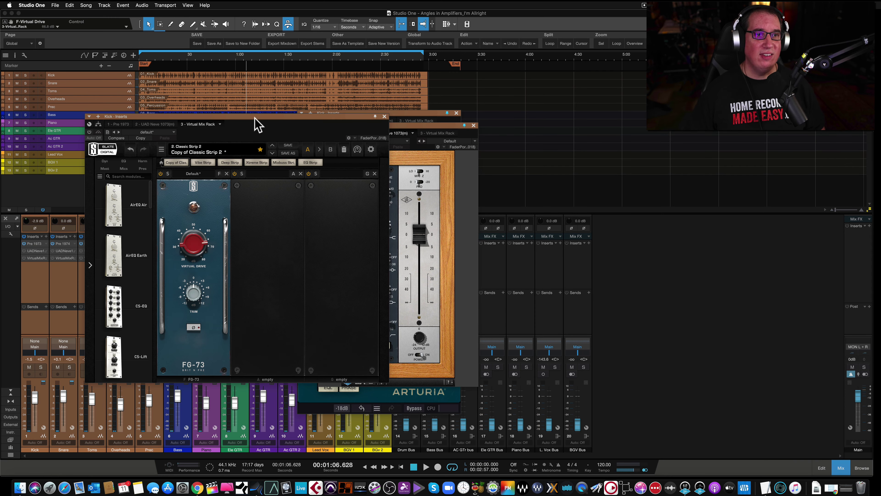
drag(259, 117, 288, 122)
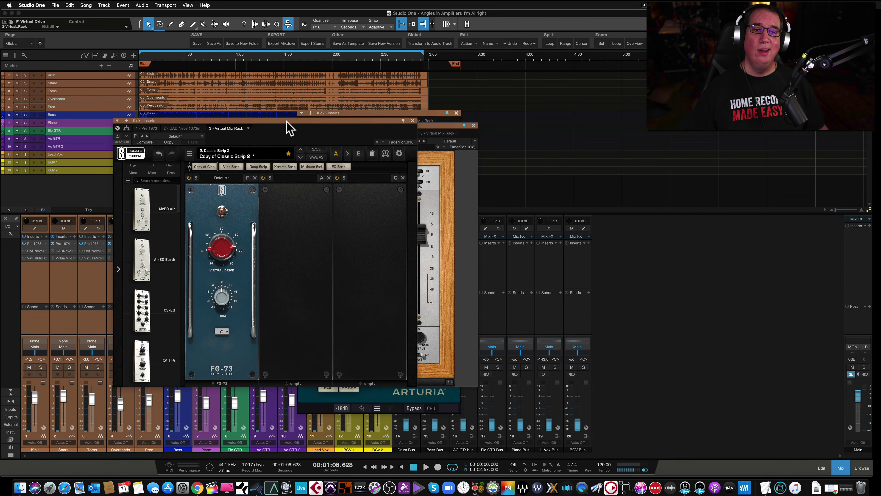
click(412, 121)
click(474, 125)
click(456, 113)
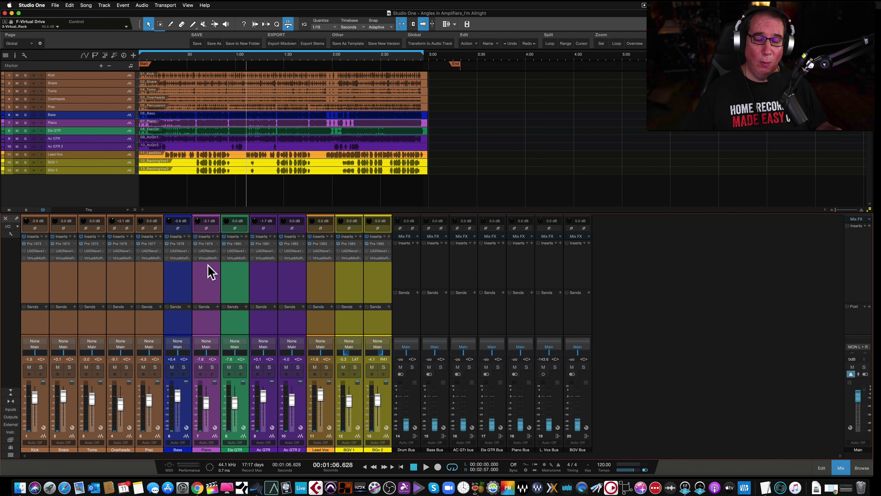
Open the first Ac GTR channel's Pre 1973 and move its window over the track list.
click(263, 244)
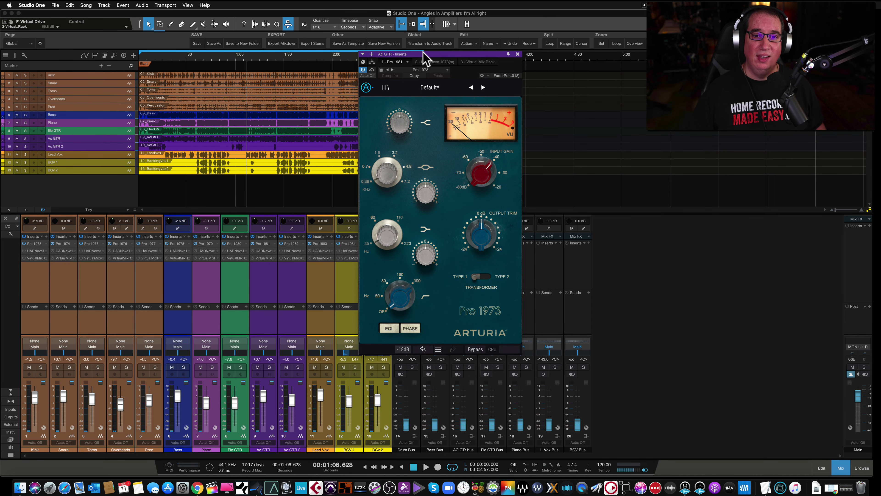
drag(424, 58, 177, 101)
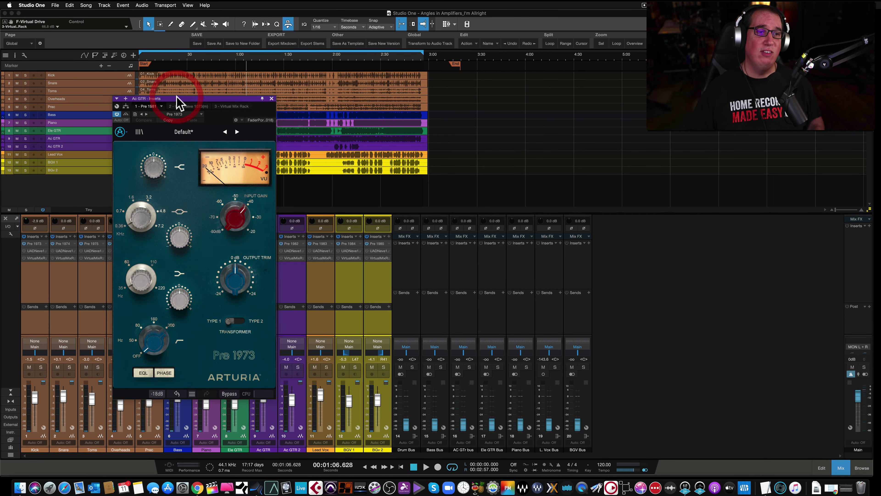